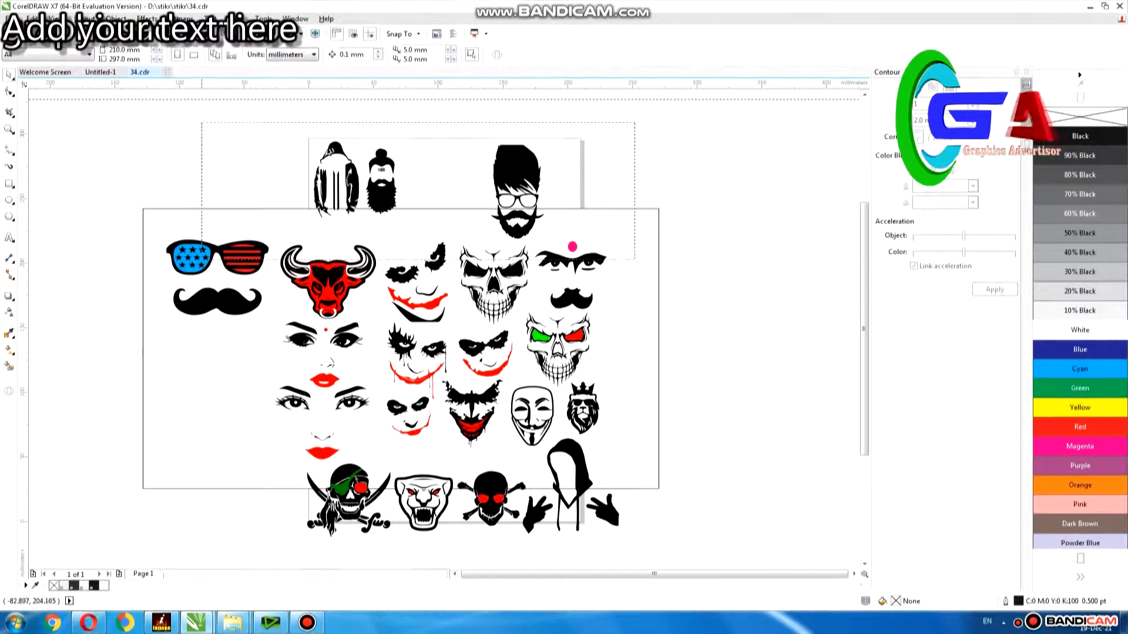
# - Move the bearded man with glasses, the jacket and the bun-haired bearded man off the sheet into the empty area beside it
pyautogui.moveTo(505, 183); pyautogui.dragTo(675, 116)
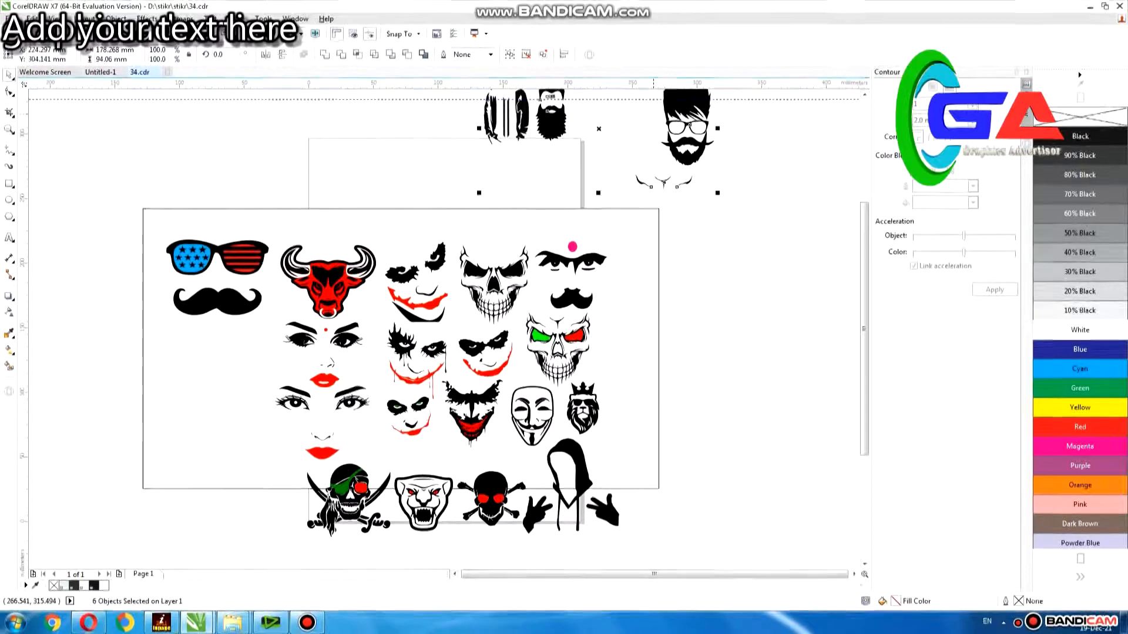
pyautogui.hotkey('ctrl', 'z')
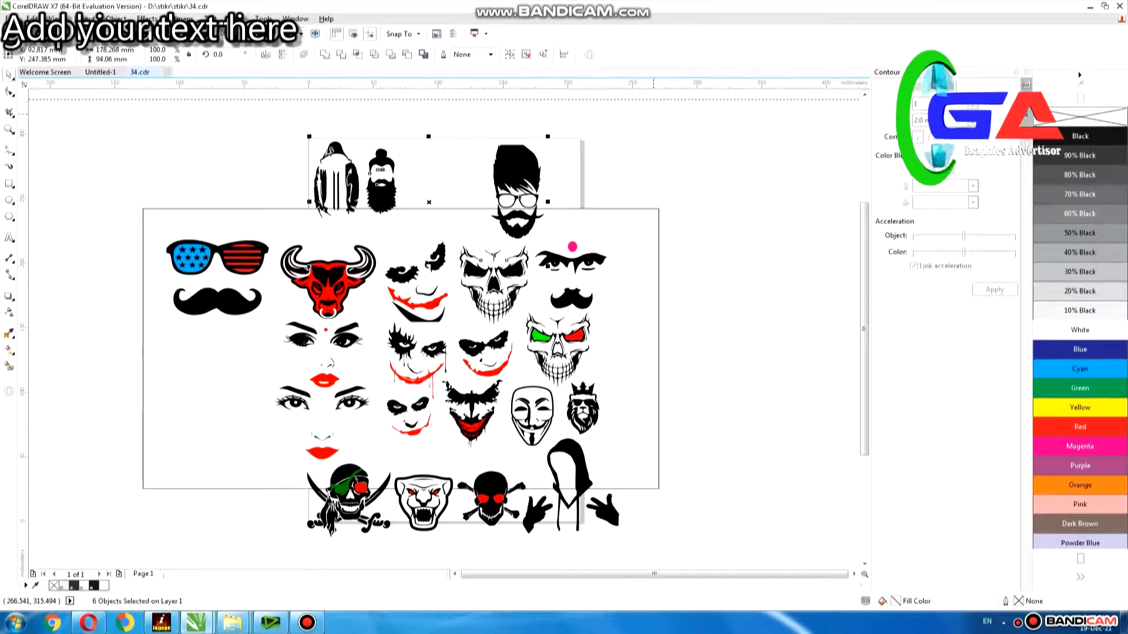
pyautogui.click(517, 185)
pyautogui.moveTo(517, 185); pyautogui.dragTo(779, 193)
pyautogui.moveTo(244, 119); pyautogui.dragTo(429, 223)
pyautogui.moveTo(381, 170); pyautogui.dragTo(809, 335)
pyautogui.press('Escape')
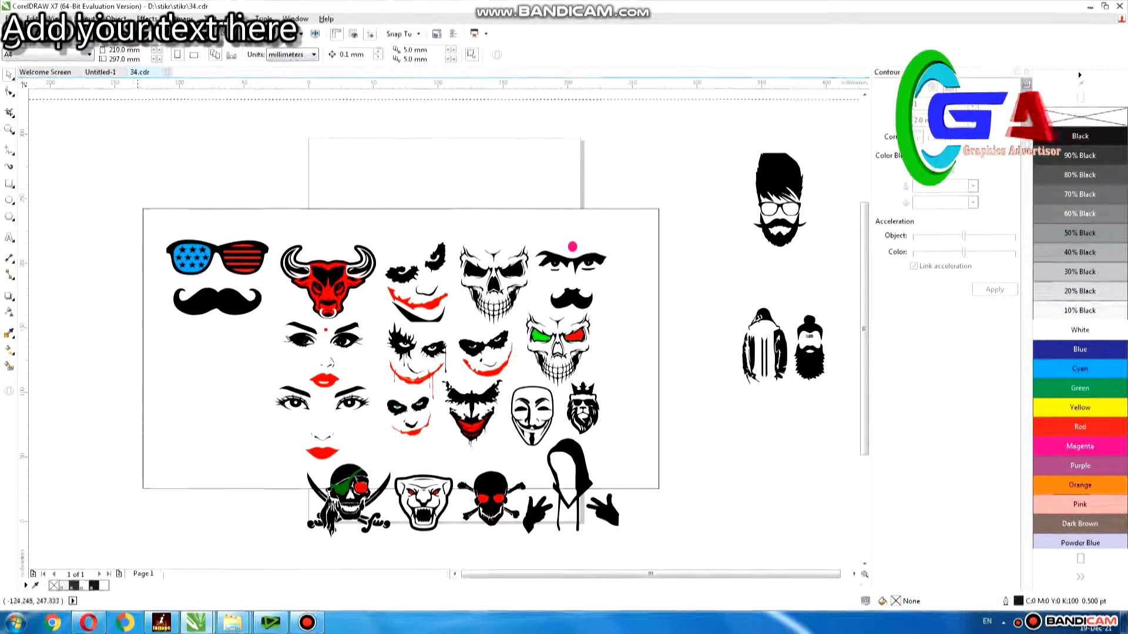
# - Shift the artwork up and right on the sheet, and place the hooded figure below the pirate skull
pyautogui.moveTo(568, 521); pyautogui.dragTo(627, 547)
pyautogui.moveTo(600, 392); pyautogui.dragTo(635, 362)
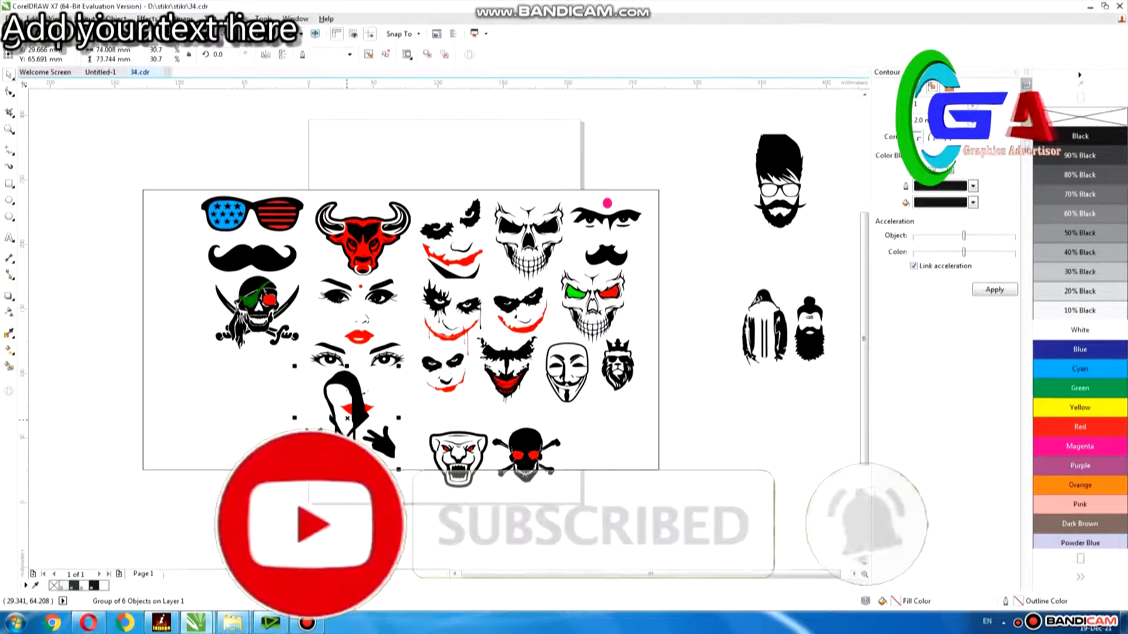
pyautogui.moveTo(357, 427); pyautogui.dragTo(286, 413)
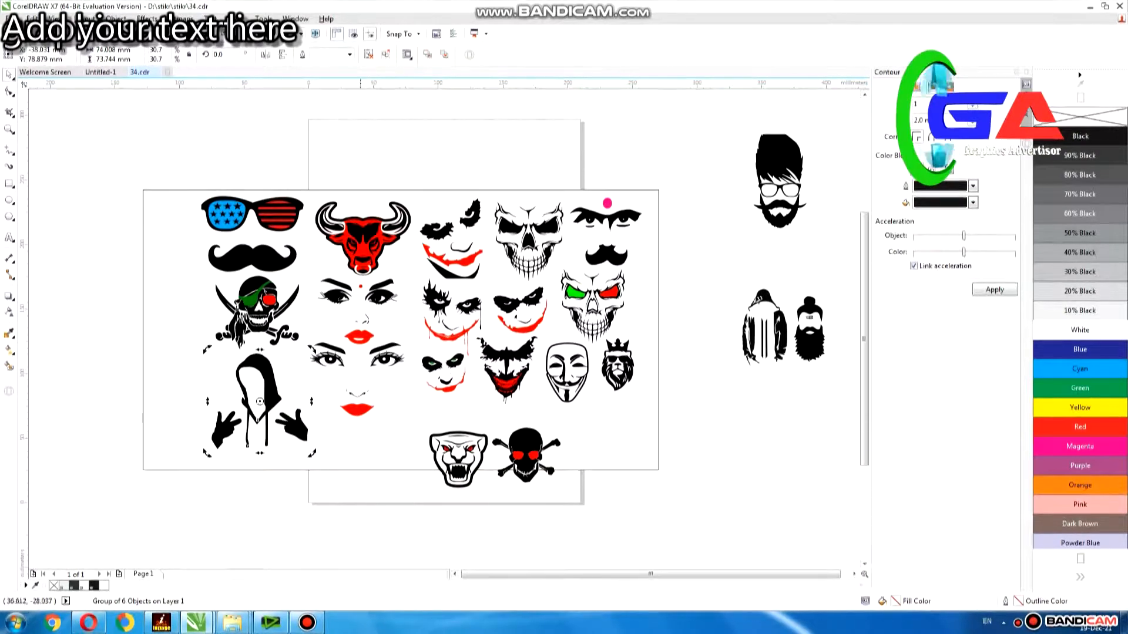
# - Place the panther head and crossbones skull in the sheet's lower right corner, with the jacket and bun-haired man beside them
pyautogui.moveTo(411, 535); pyautogui.dragTo(593, 394)
pyautogui.moveTo(621, 446); pyautogui.dragTo(640, 442)
pyautogui.moveTo(714, 271); pyautogui.dragTo(863, 381)
pyautogui.moveTo(800, 324); pyautogui.dragTo(489, 419)
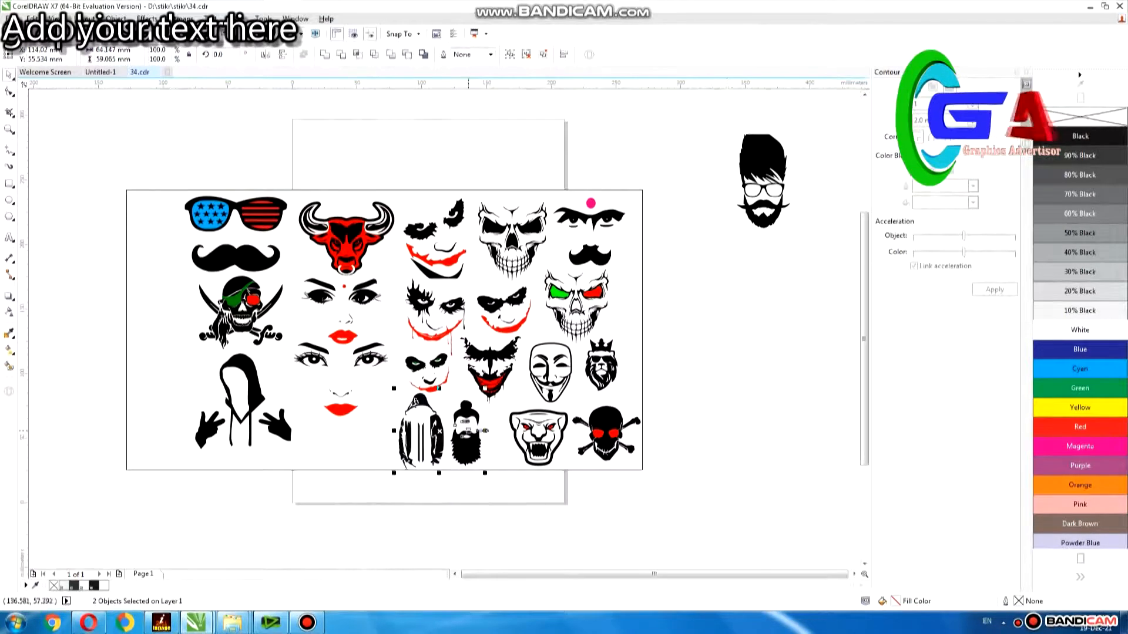
# - Place the bearded man with glasses in the sheet's upper left corner and enlarge the hooded figure to about 90.6 mm wide
pyautogui.moveTo(708, 122); pyautogui.dragTo(864, 253)
pyautogui.moveTo(735, 159); pyautogui.dragTo(132, 220)
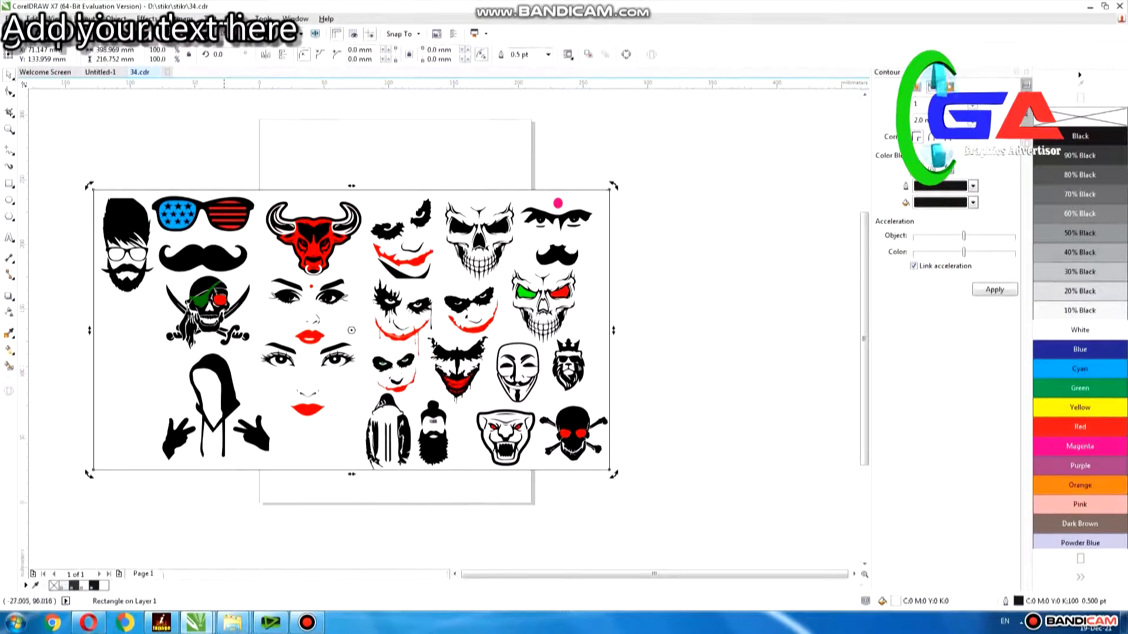
pyautogui.moveTo(220, 366); pyautogui.dragTo(279, 348)
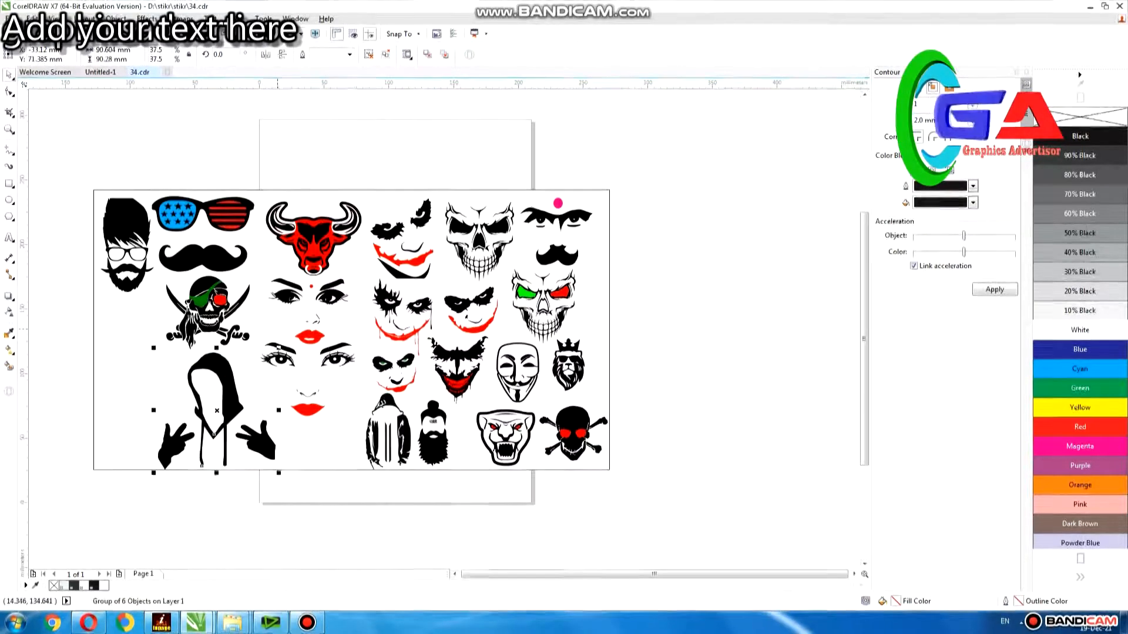
# - Import the AB.cdr drawing from the stikr folder on drive D and place it beside the sheet
pyautogui.click(10, 18)
pyautogui.click(44, 191)
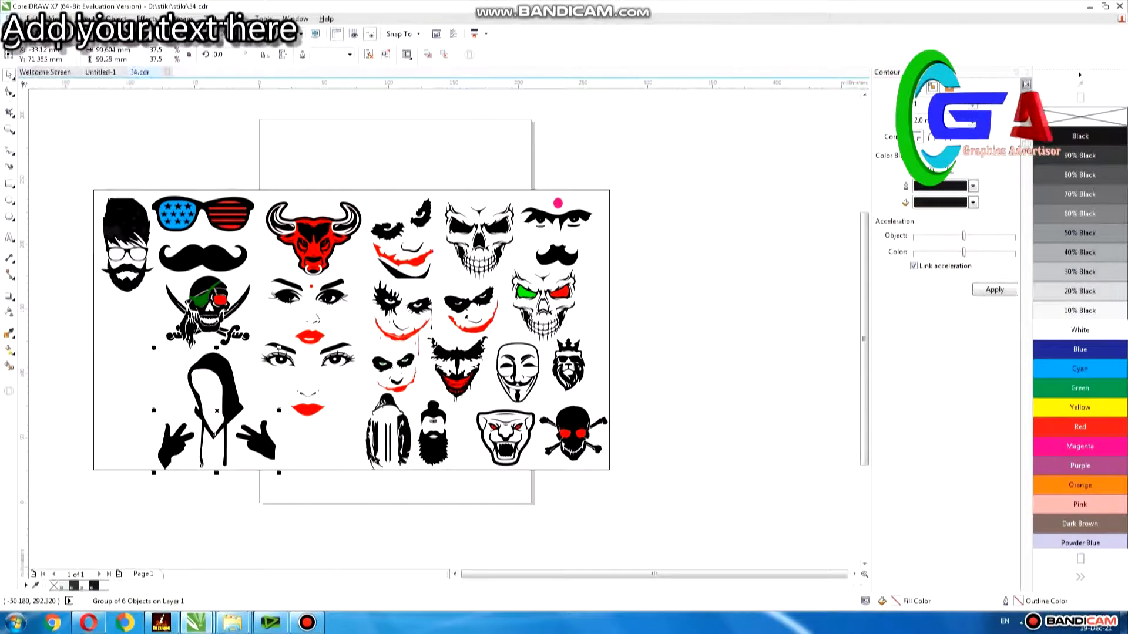
pyautogui.hotkey('alt', 'Up')
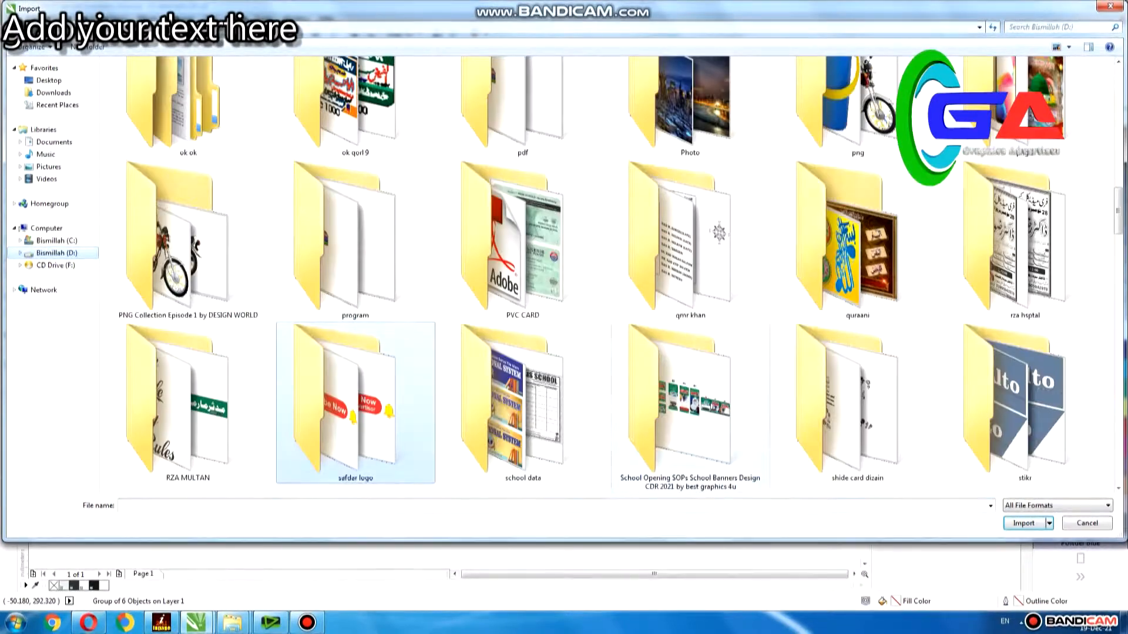
pyautogui.doubleClick(1013, 405)
pyautogui.click(1025, 403)
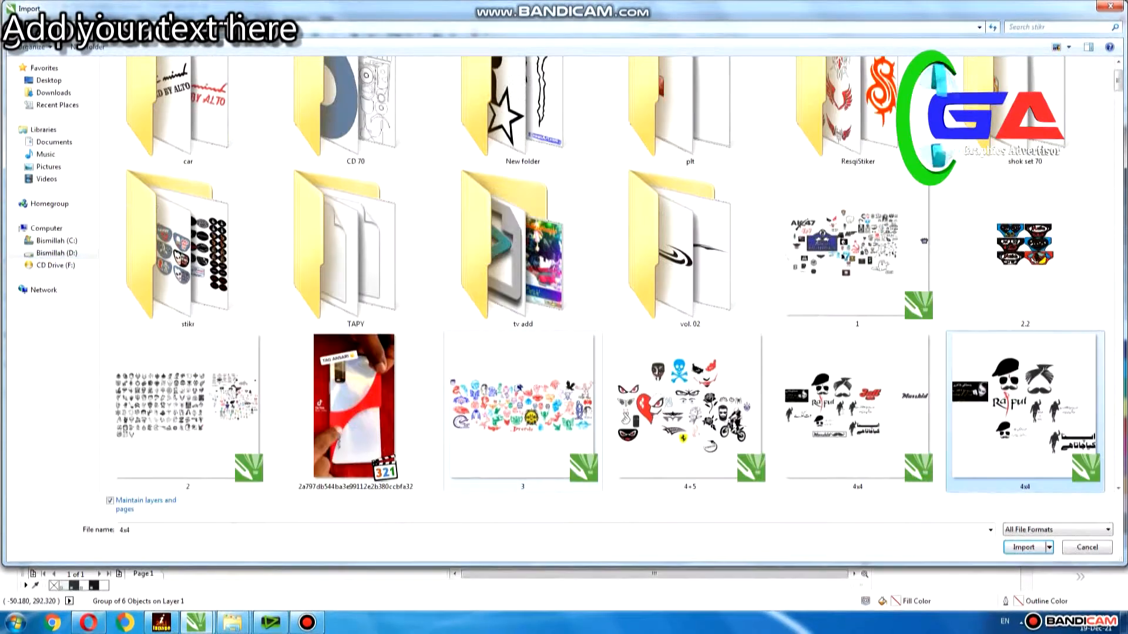
pyautogui.scroll(-5, 611, 276)
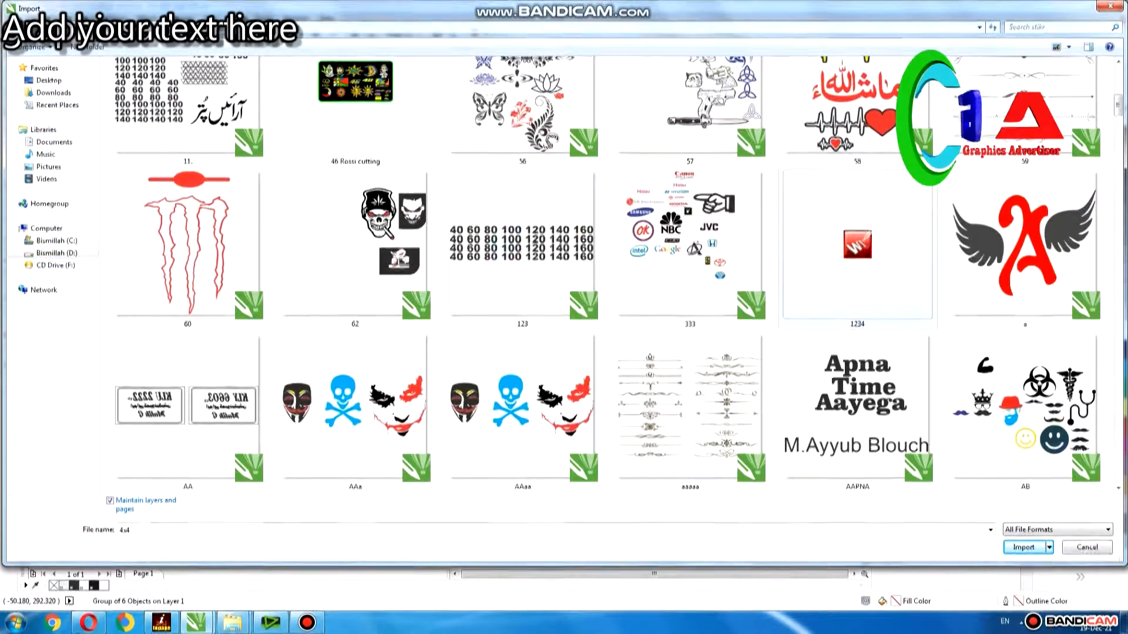
pyautogui.scroll(-5, 611, 276)
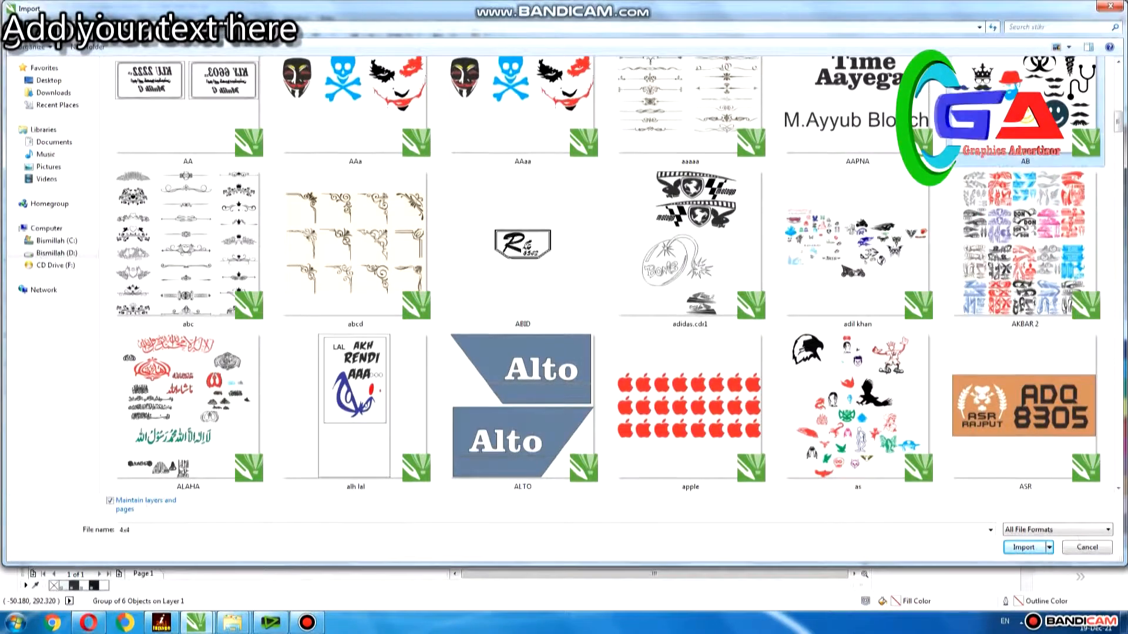
pyautogui.press('Return')
pyautogui.click(652, 149)
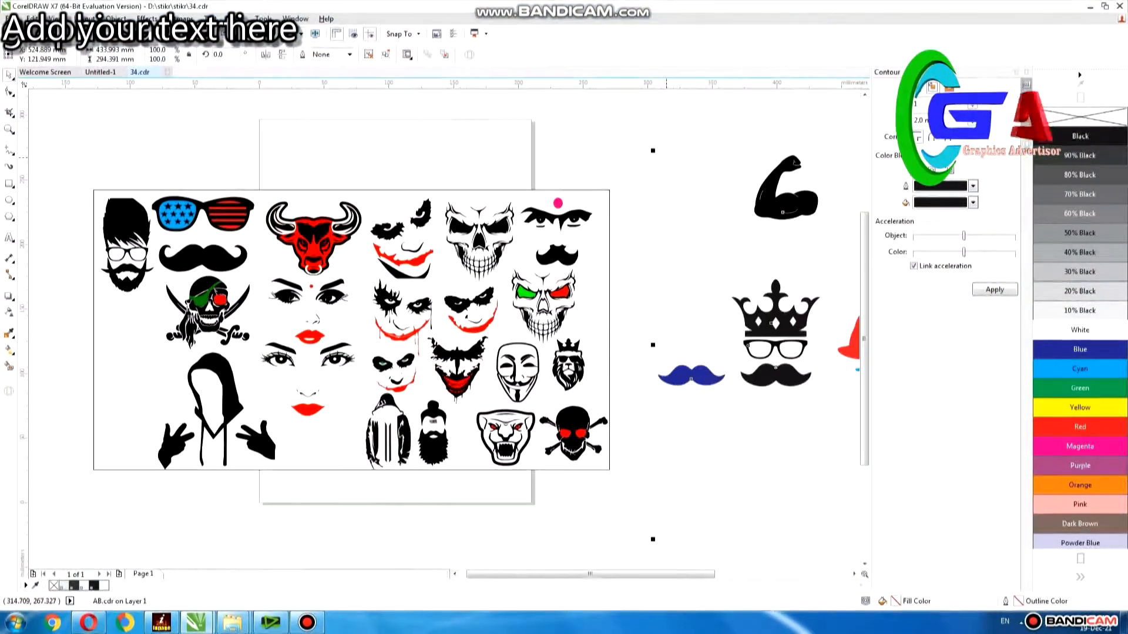
# - Move the flexed arm below the bearded man with glasses and the blue moustache below the lower woman's lips
pyautogui.press('F4')
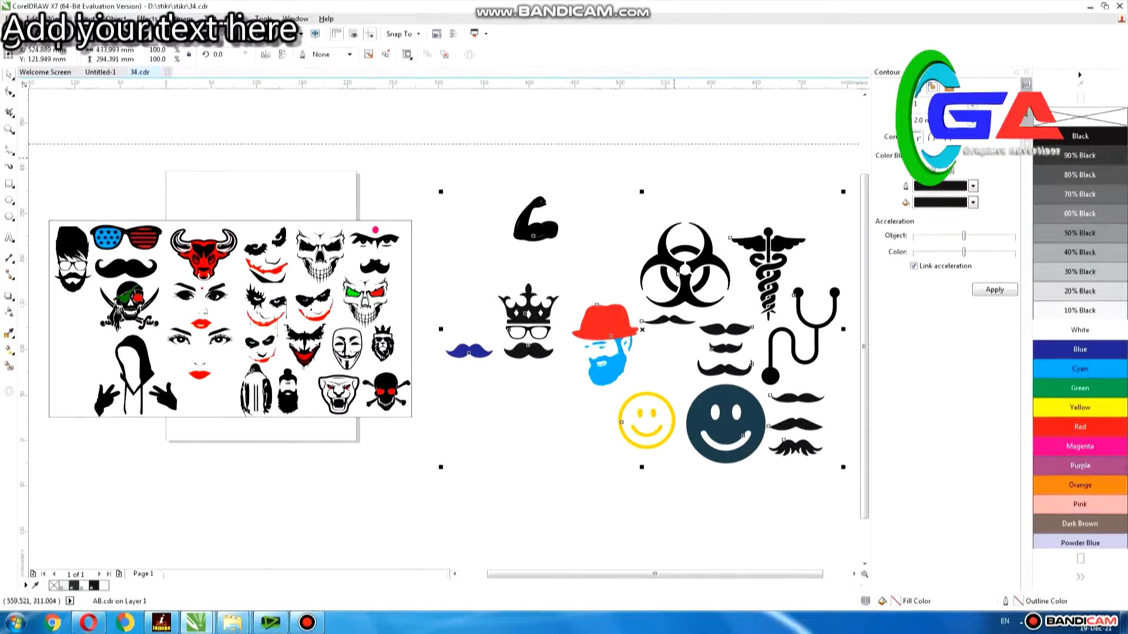
pyautogui.click(536, 232)
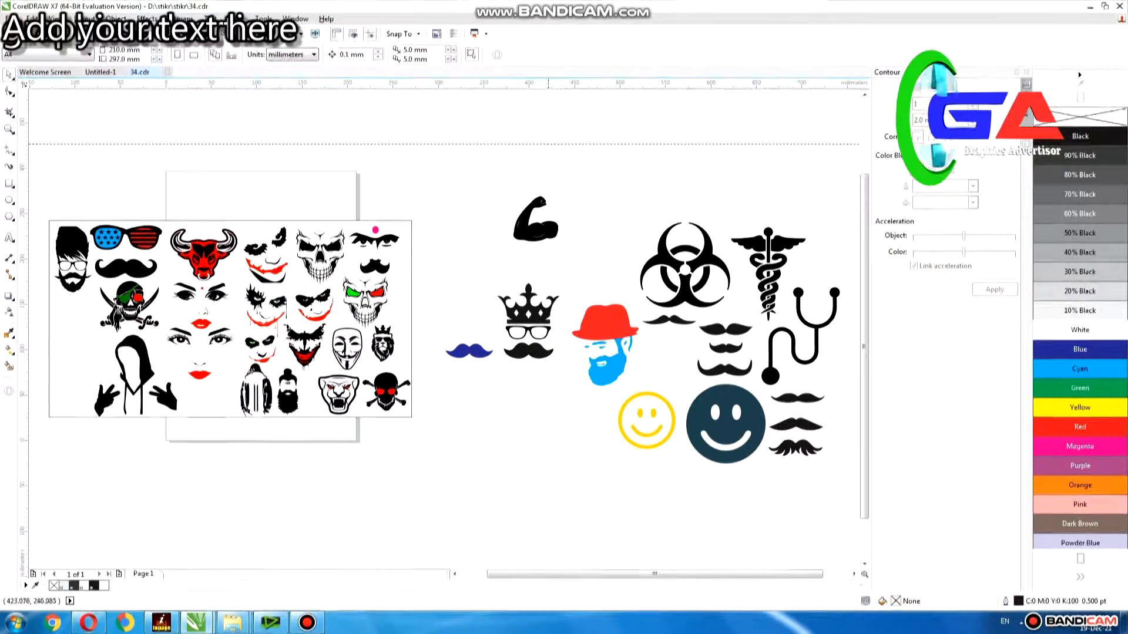
pyautogui.moveTo(550, 238); pyautogui.dragTo(81, 338)
pyautogui.click(526, 297)
pyautogui.moveTo(468, 353); pyautogui.dragTo(207, 396)
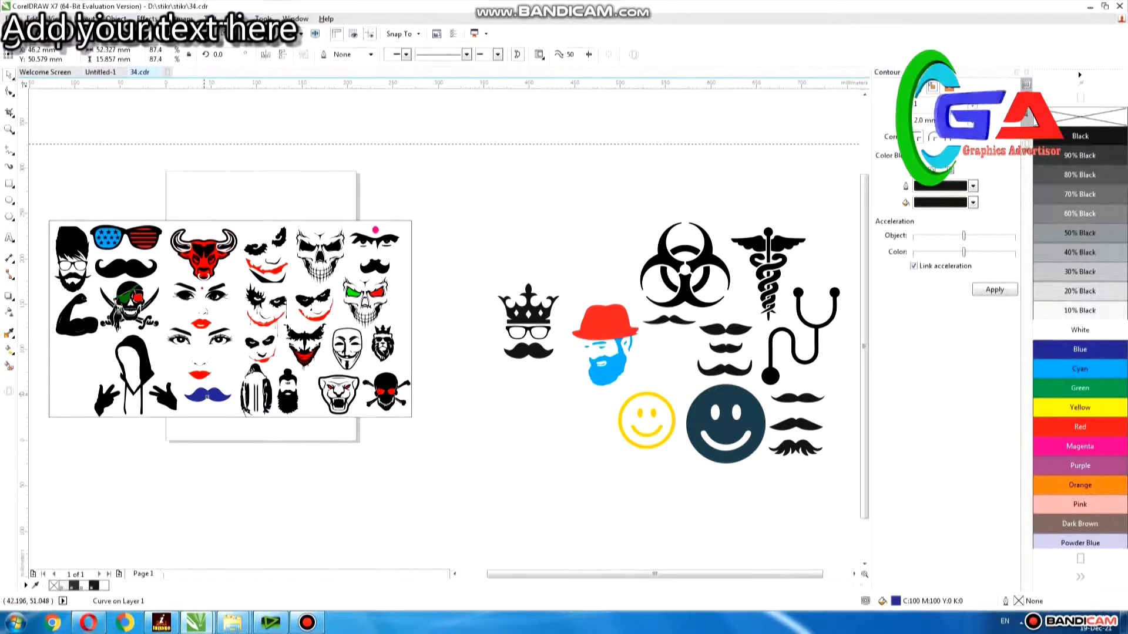
# - Enlarge the blue moustache to about 68.7 mm wide and position it directly below the lower woman's lips
pyautogui.click(206, 389)
pyautogui.moveTo(229, 374); pyautogui.dragTo(214, 397)
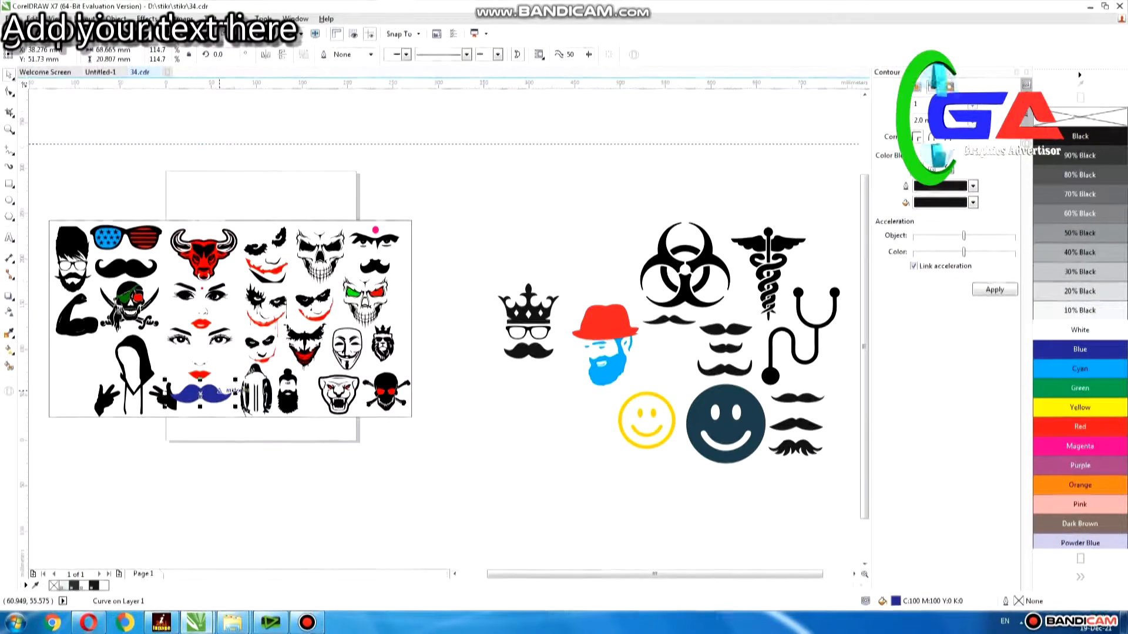
pyautogui.scroll(2, 220, 392)
pyautogui.moveTo(195, 396); pyautogui.dragTo(207, 383)
pyautogui.scroll(-1, 207, 383)
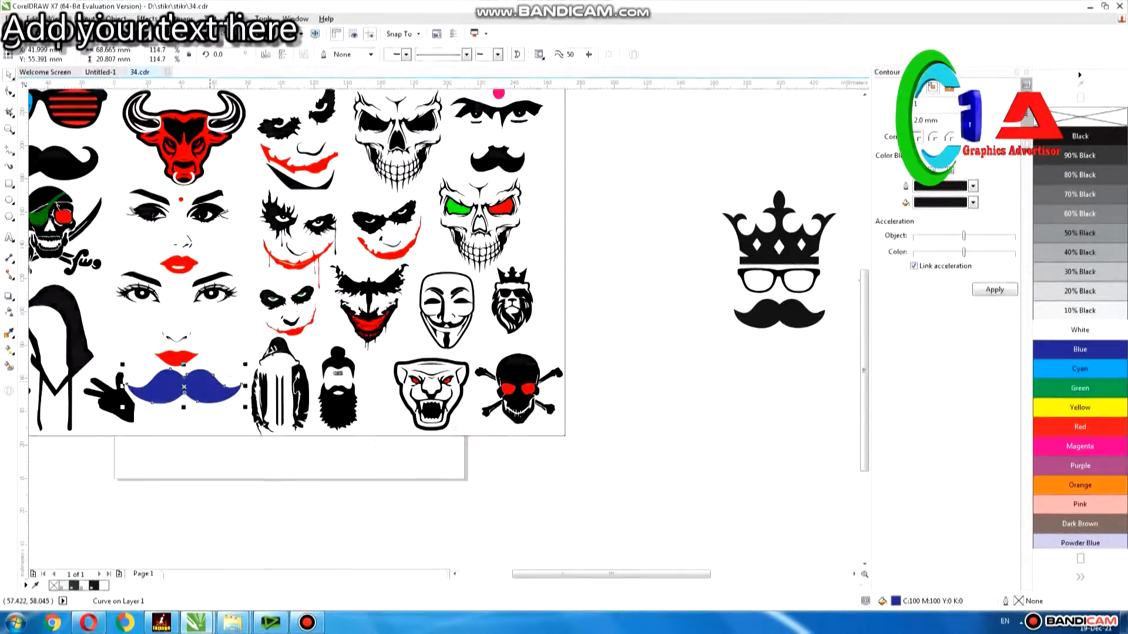
pyautogui.click(699, 253)
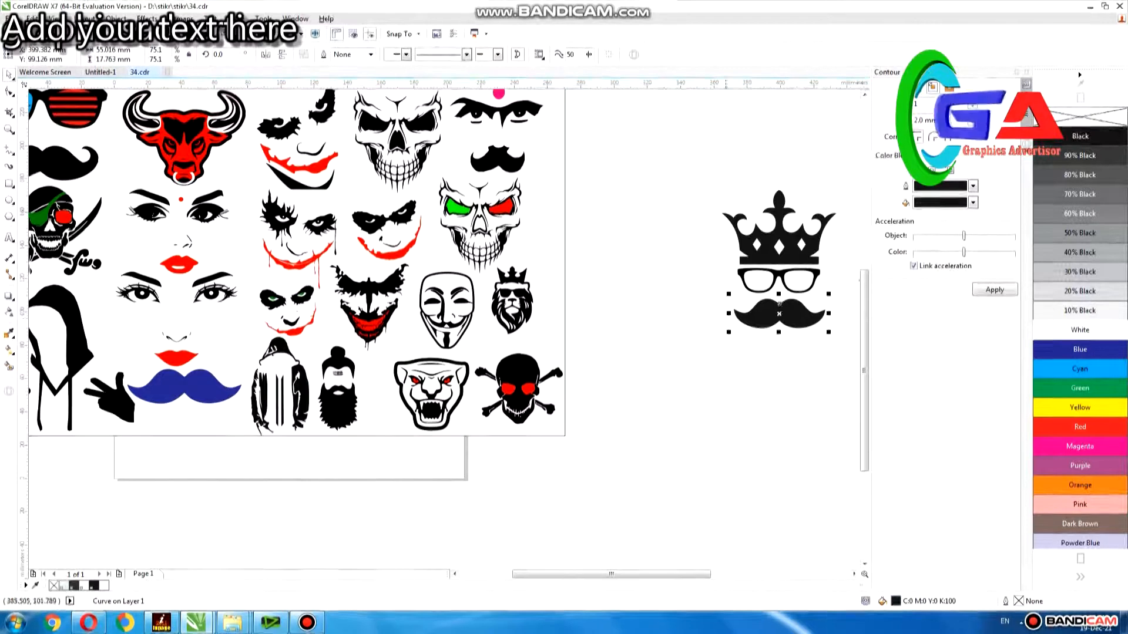
pyautogui.scroll(-1, 679, 319)
pyautogui.click(835, 380)
pyautogui.moveTo(844, 394); pyautogui.dragTo(857, 385)
pyautogui.hotkey('ctrl', 'z')
# - Move the yellow smiley onto the sheet below the flexed arm, sized to fit beside the hooded figure
pyautogui.click(660, 427)
pyautogui.moveTo(664, 473); pyautogui.dragTo(819, 344)
pyautogui.moveTo(771, 380); pyautogui.dragTo(255, 332)
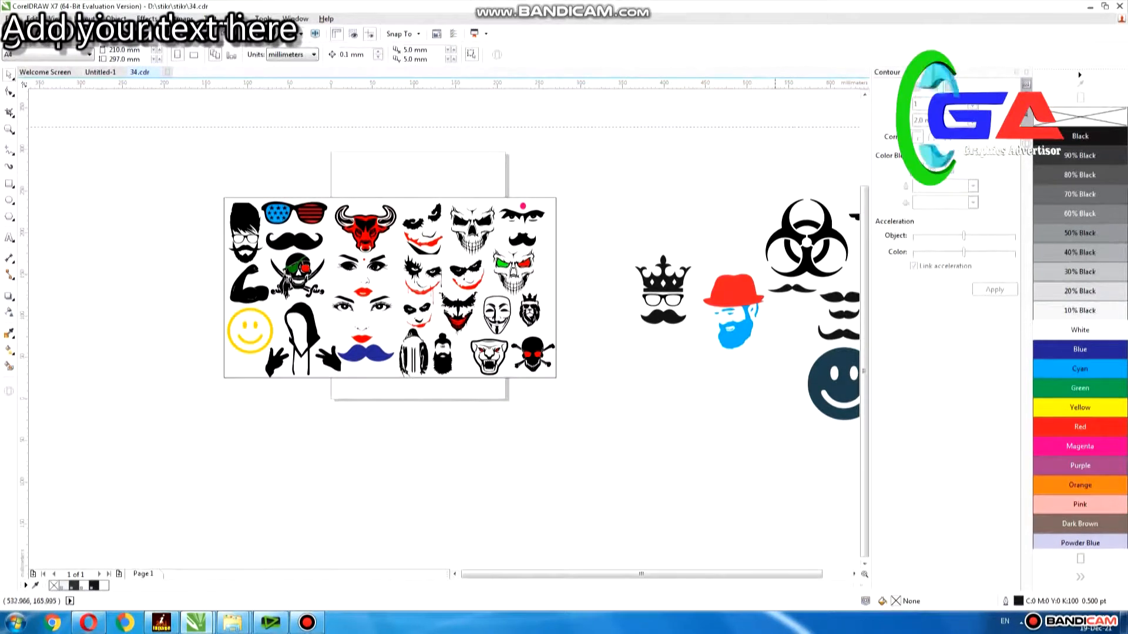
# - Place the biohazard symbol in the sheet's lower left corner below the smiley, scaled to about 25.5 mm wide
pyautogui.press('F4')
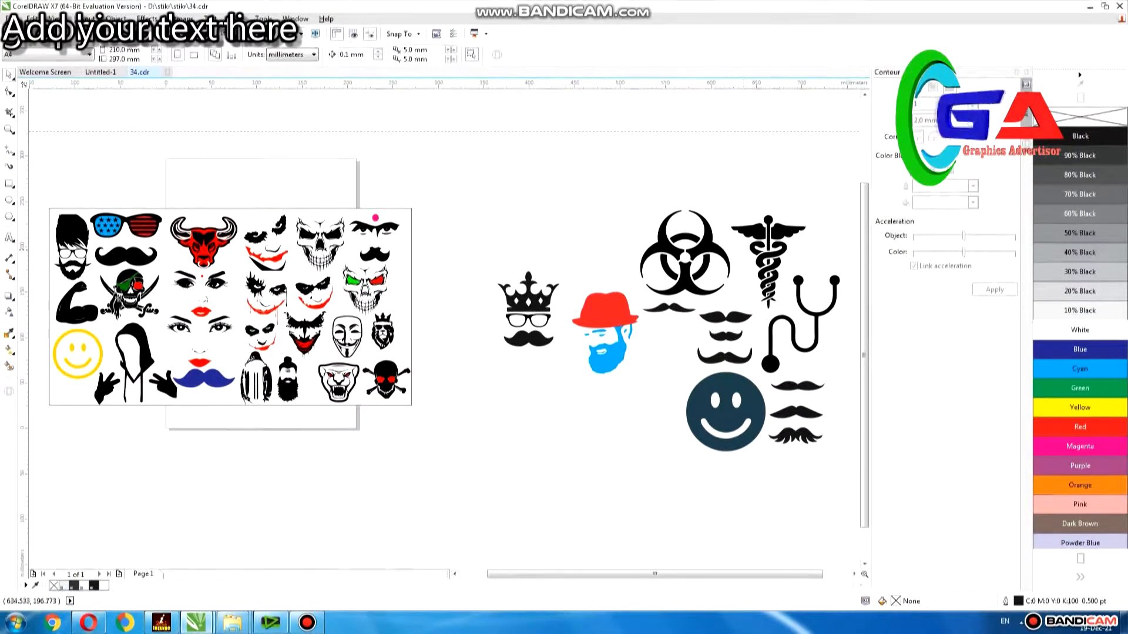
pyautogui.click(710, 236)
pyautogui.moveTo(733, 206); pyautogui.dragTo(77, 395)
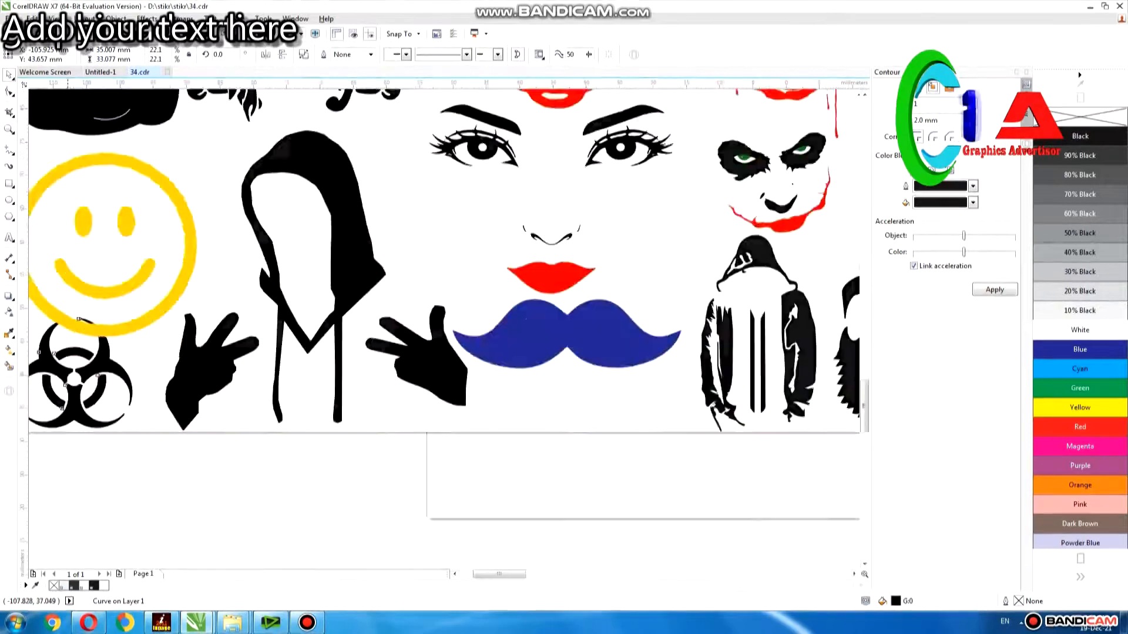
pyautogui.scroll(5, 53, 426)
pyautogui.moveTo(200, 236); pyautogui.dragTo(137, 296)
pyautogui.press('F5')
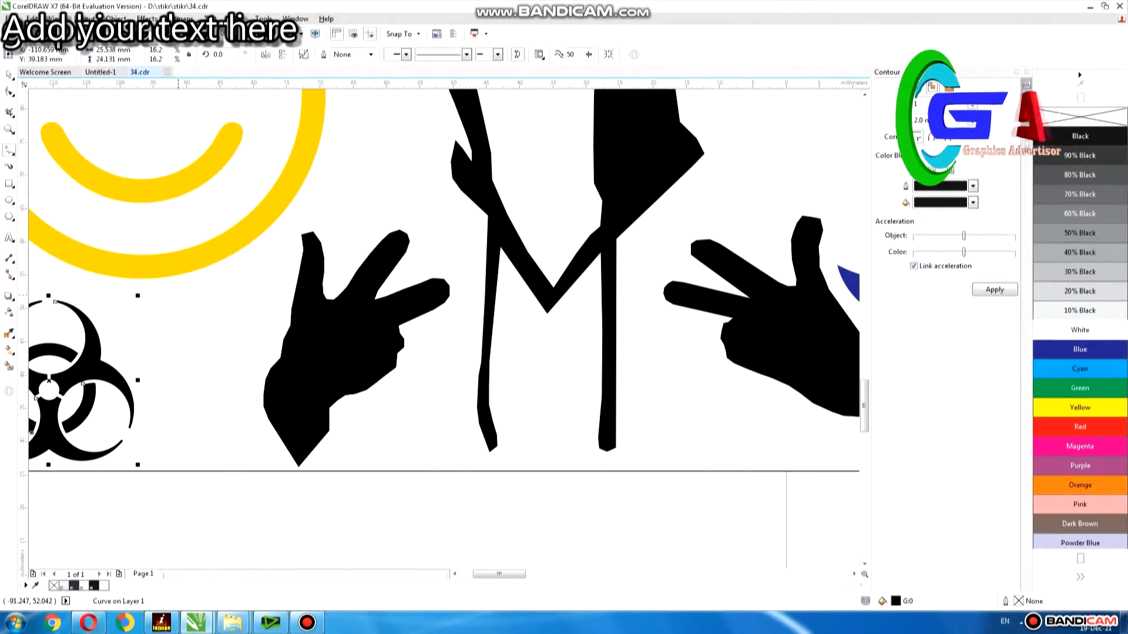
# - Pull the small moustache out of its stack and place the thin black moustache below the blue one on the sheet
pyautogui.press('F4')
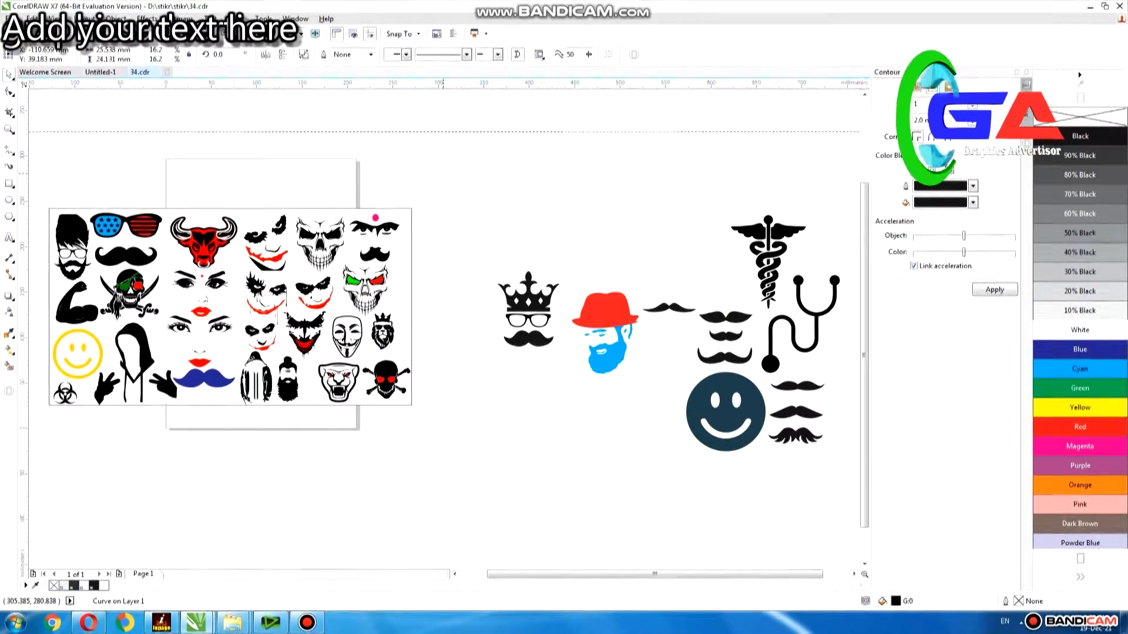
pyautogui.click(726, 318)
pyautogui.moveTo(732, 337); pyautogui.dragTo(623, 434)
pyautogui.click(796, 386)
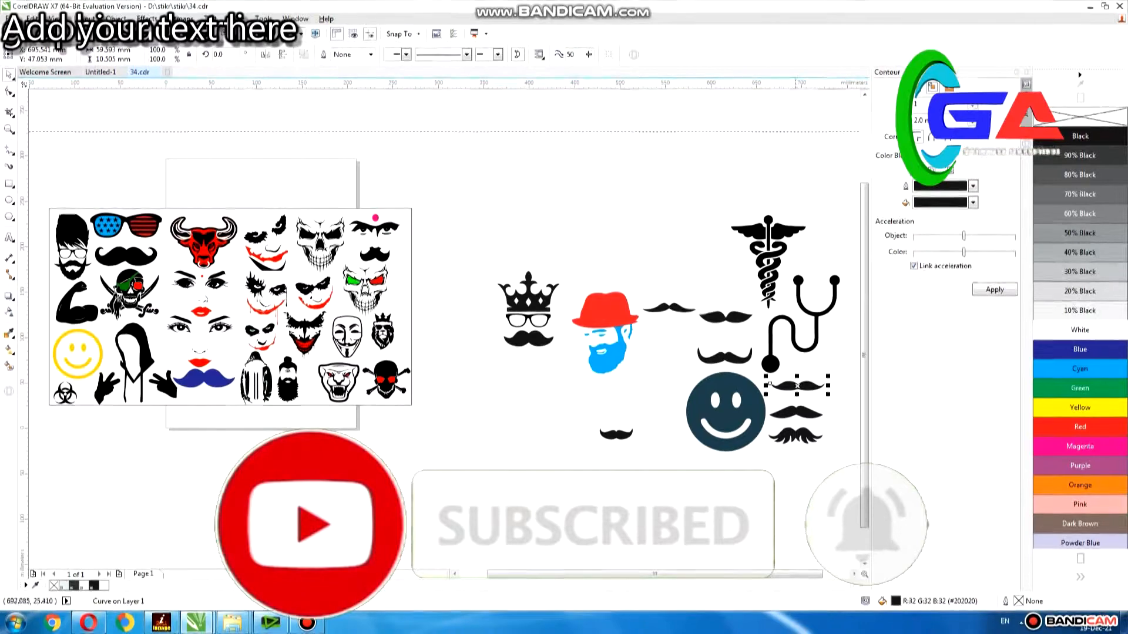
pyautogui.moveTo(681, 307); pyautogui.dragTo(222, 398)
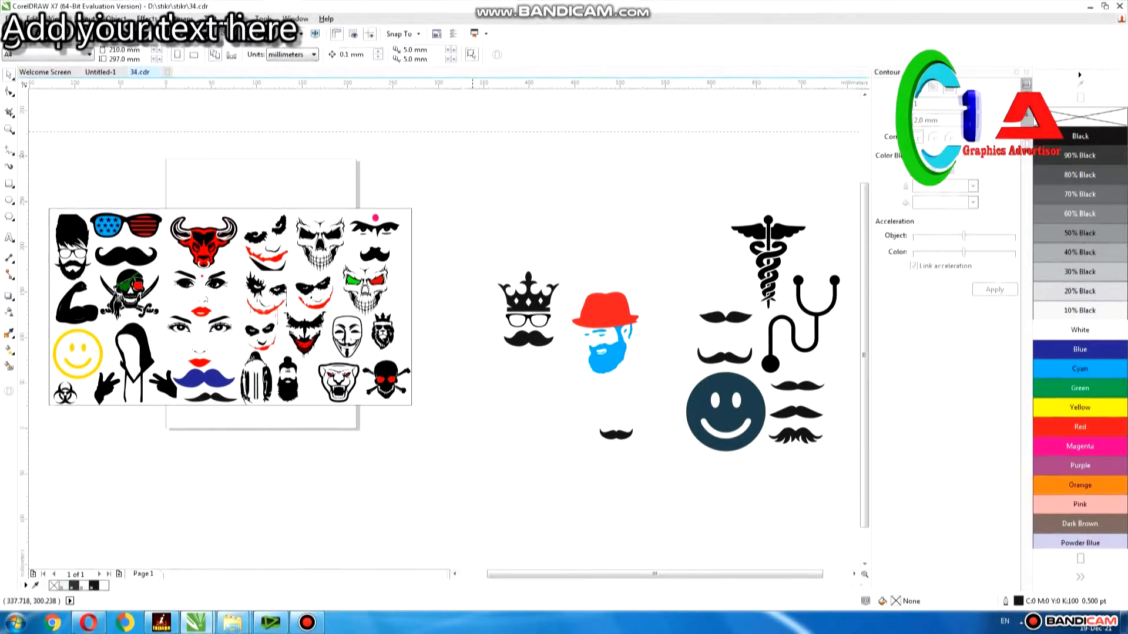
# - Delete all the leftover imported artwork outside the sheet
pyautogui.moveTo(460, 183); pyautogui.dragTo(1046, 519)
pyautogui.press('Delete')
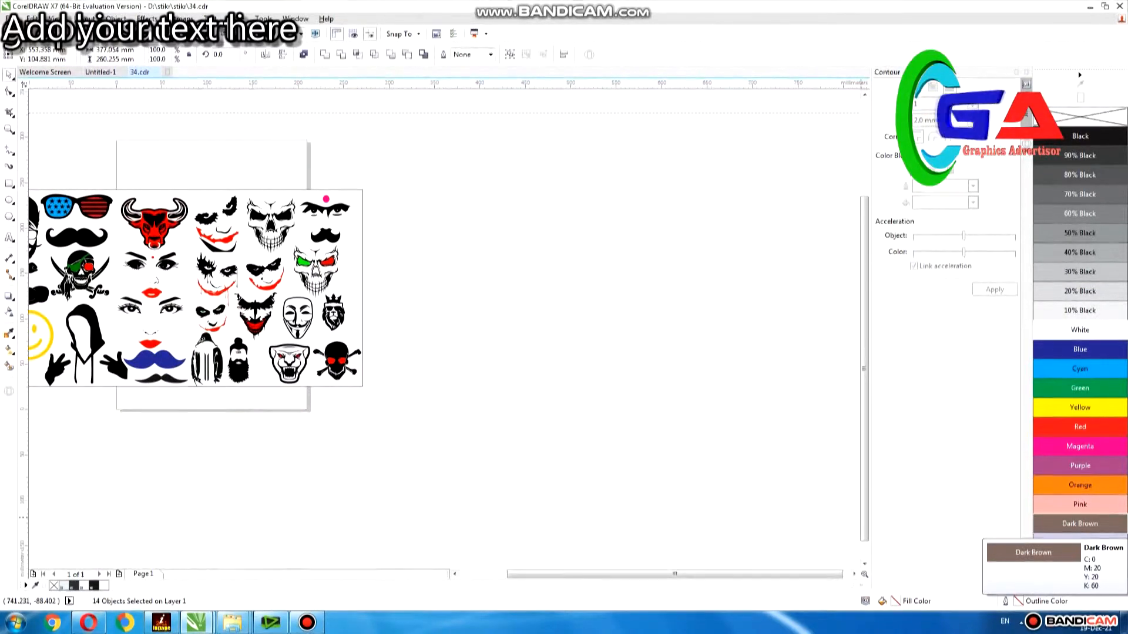
pyautogui.press('F4')
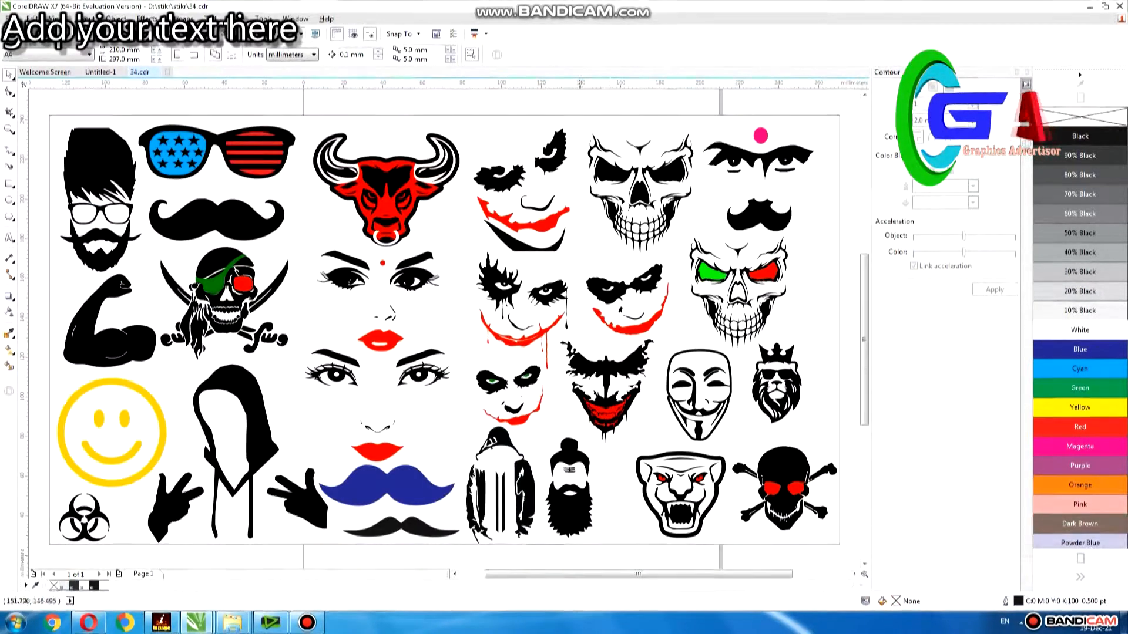
# - Add the text STIKAR in 24 pt Arial above the sheet
pyautogui.click(408, 99)
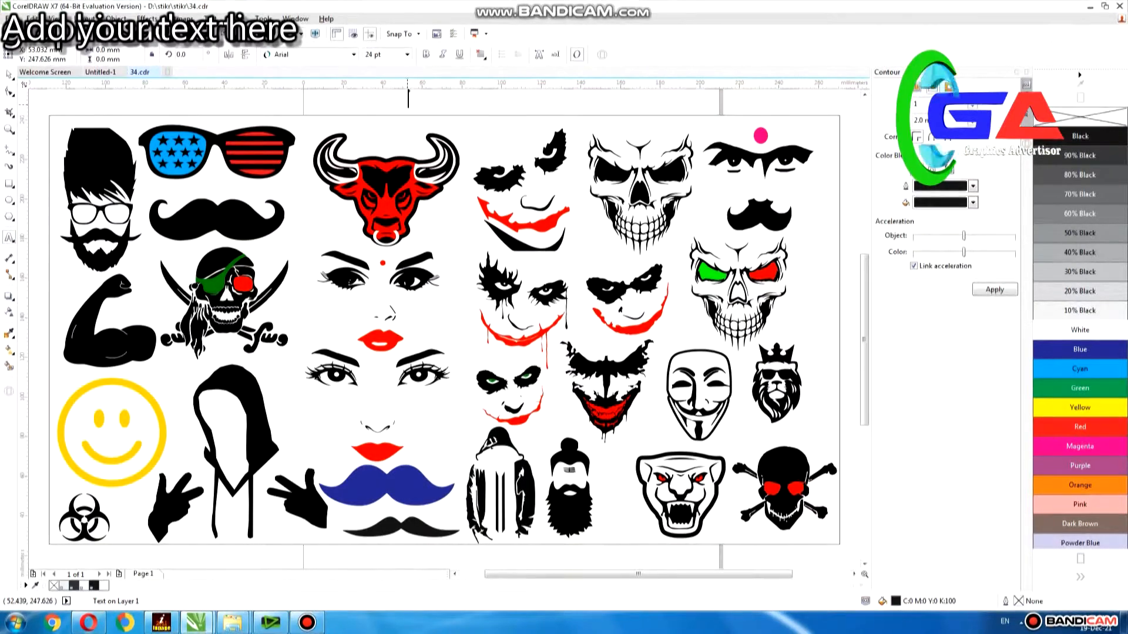
pyautogui.write('ST')
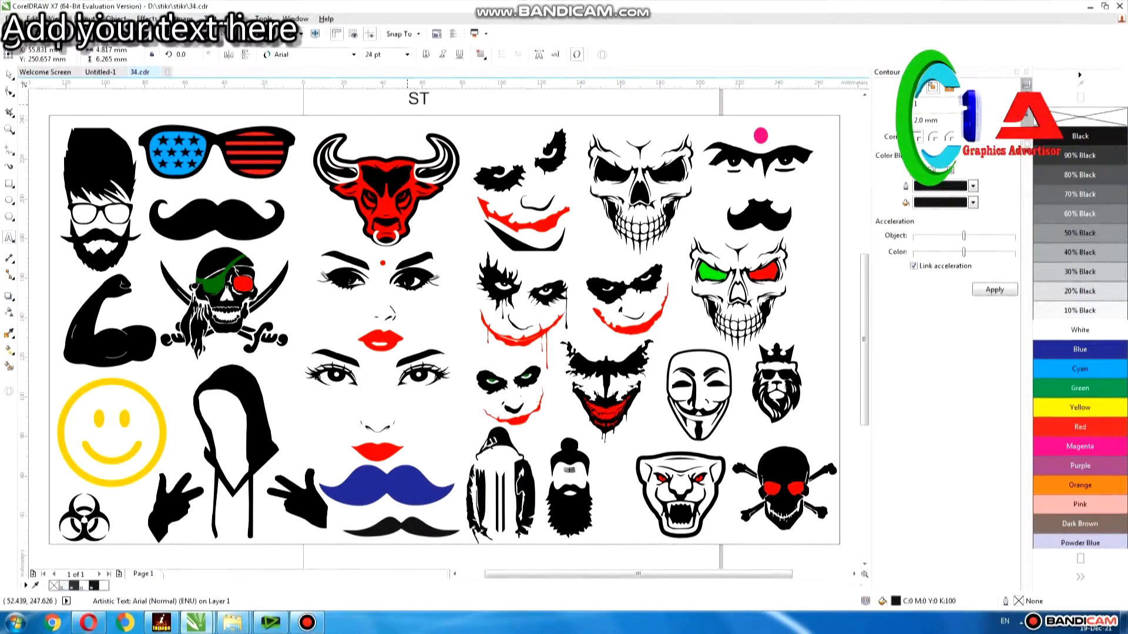
pyautogui.write('IK')
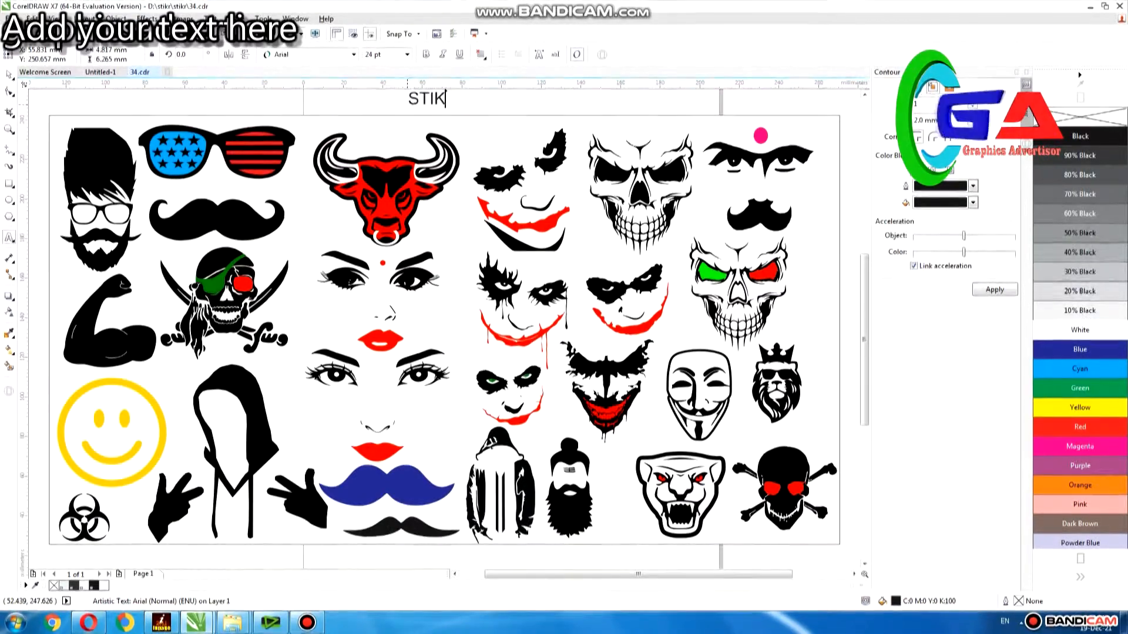
pyautogui.write('AR')
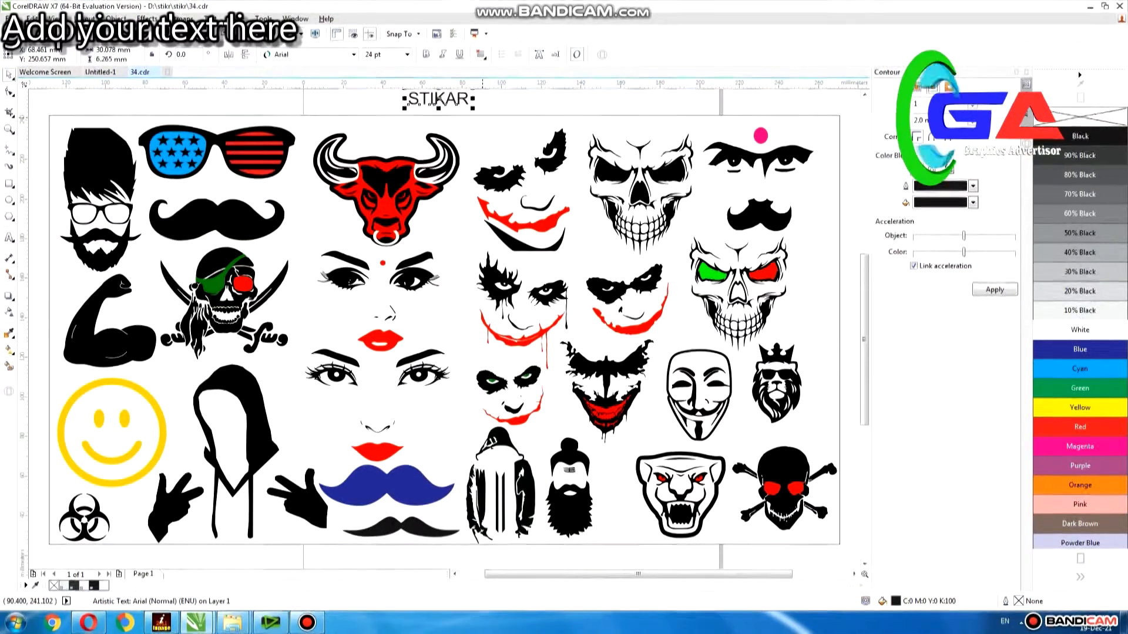
pyautogui.scroll(1, 444, 335)
pyautogui.click(499, 110)
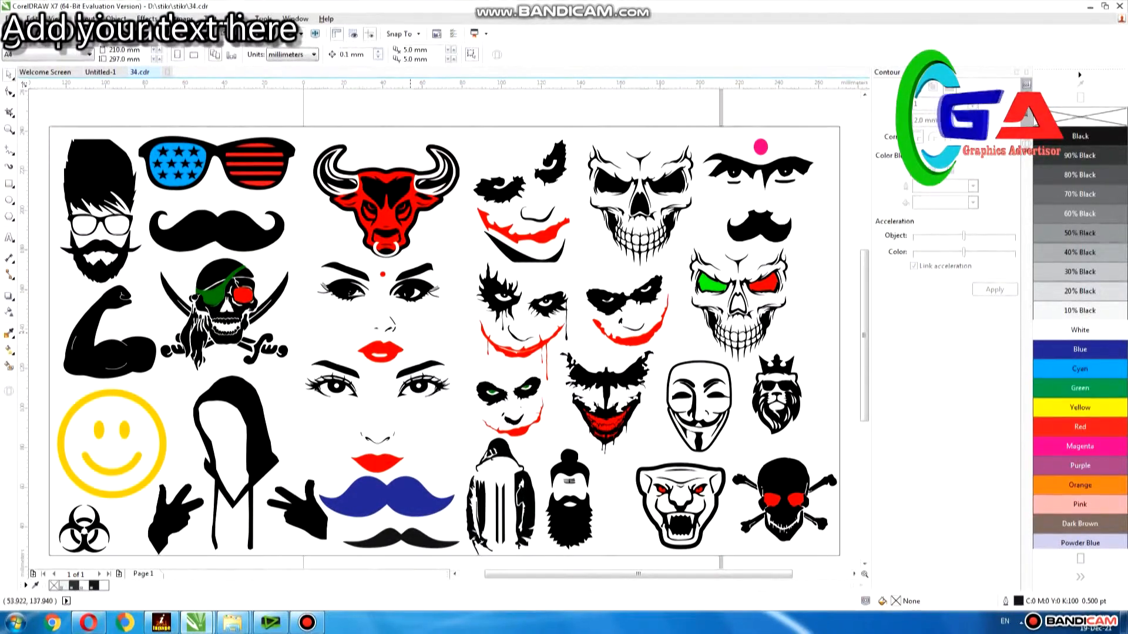
# - Recolour the yellow smiley with a red fill
pyautogui.scroll(-1, 444, 335)
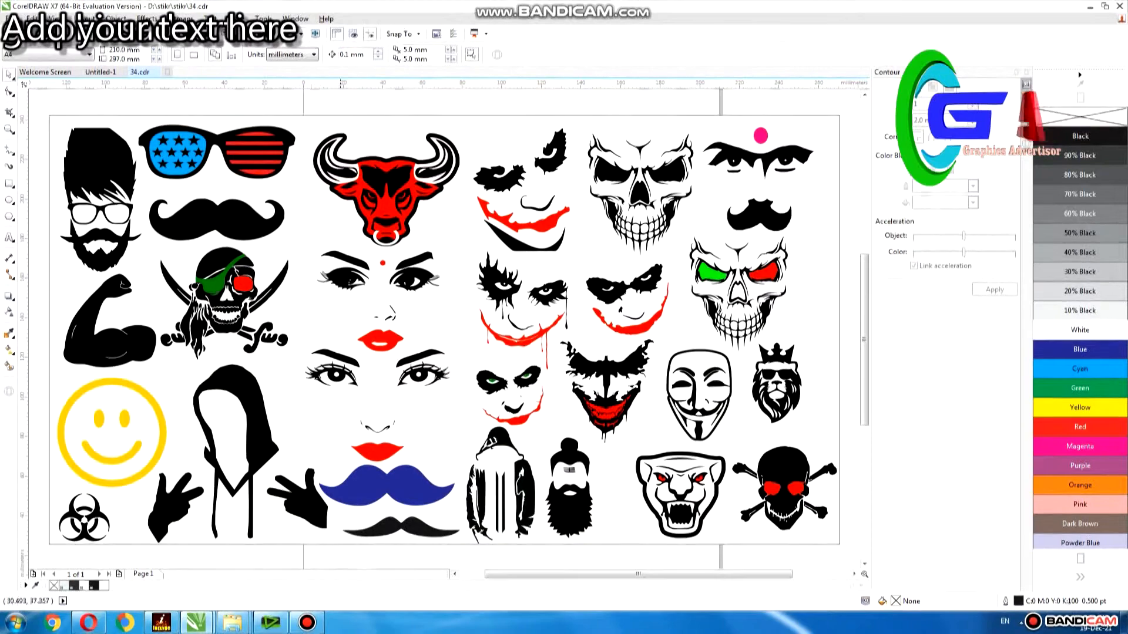
pyautogui.scroll(4, 100, 508)
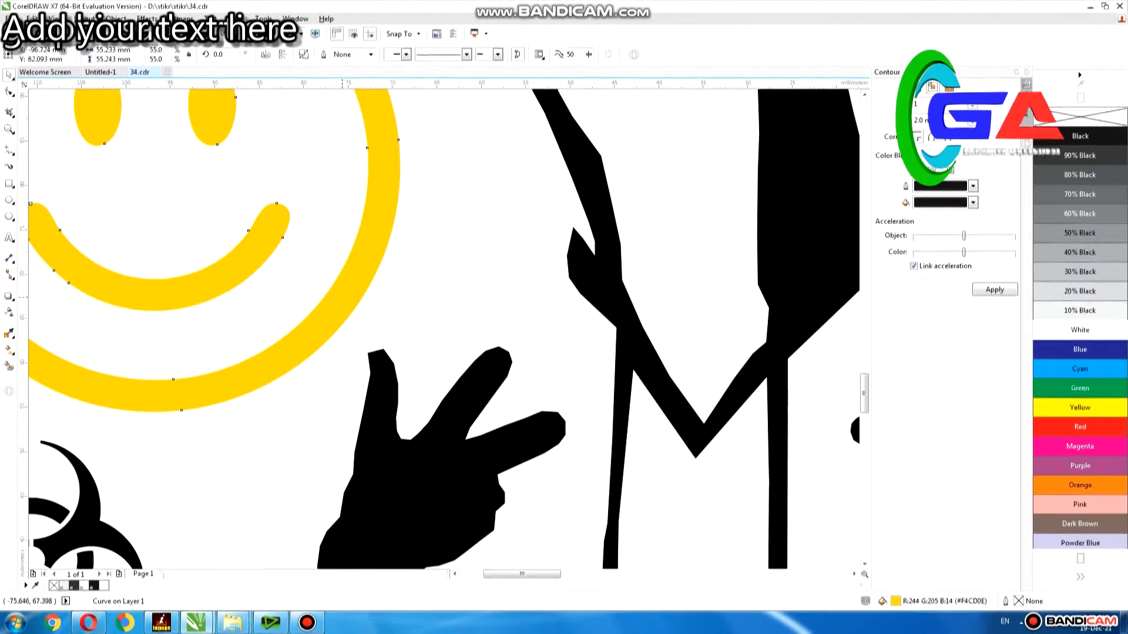
pyautogui.click(1079, 427)
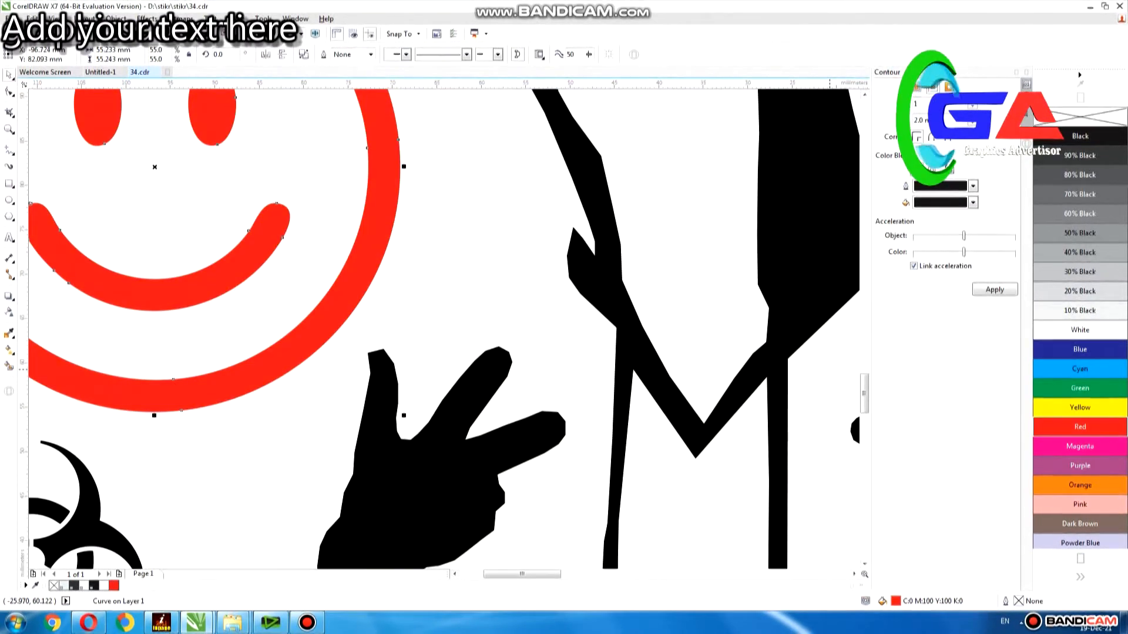
pyautogui.scroll(-4, 99, 509)
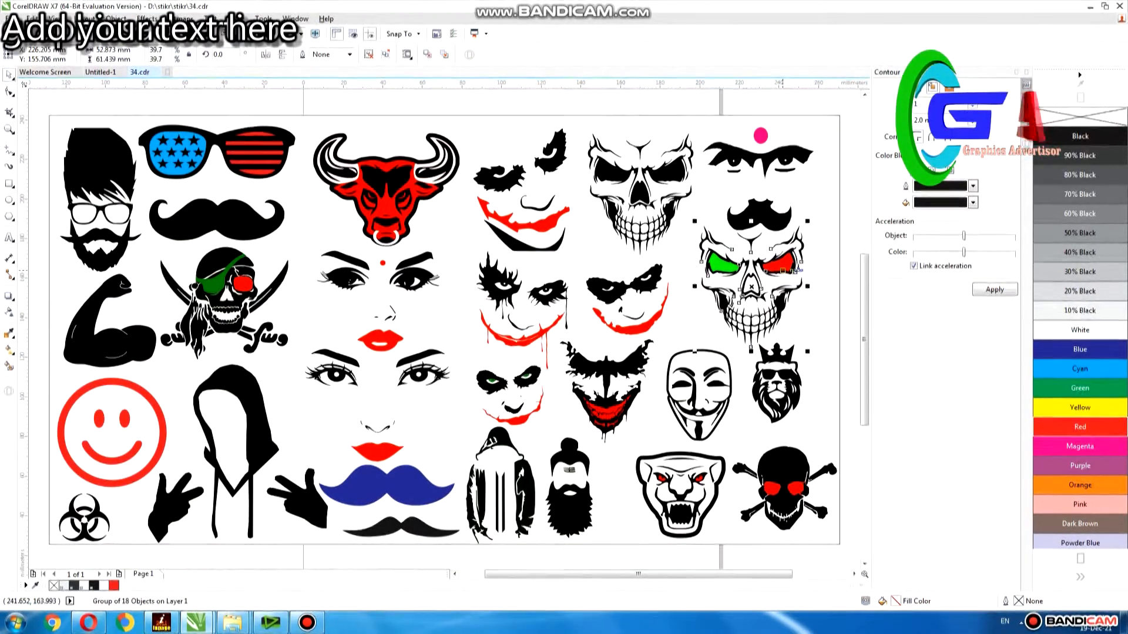
# - Shift the uppermost joker face slightly left and scale up the upper woman's face a little
pyautogui.click(543, 214)
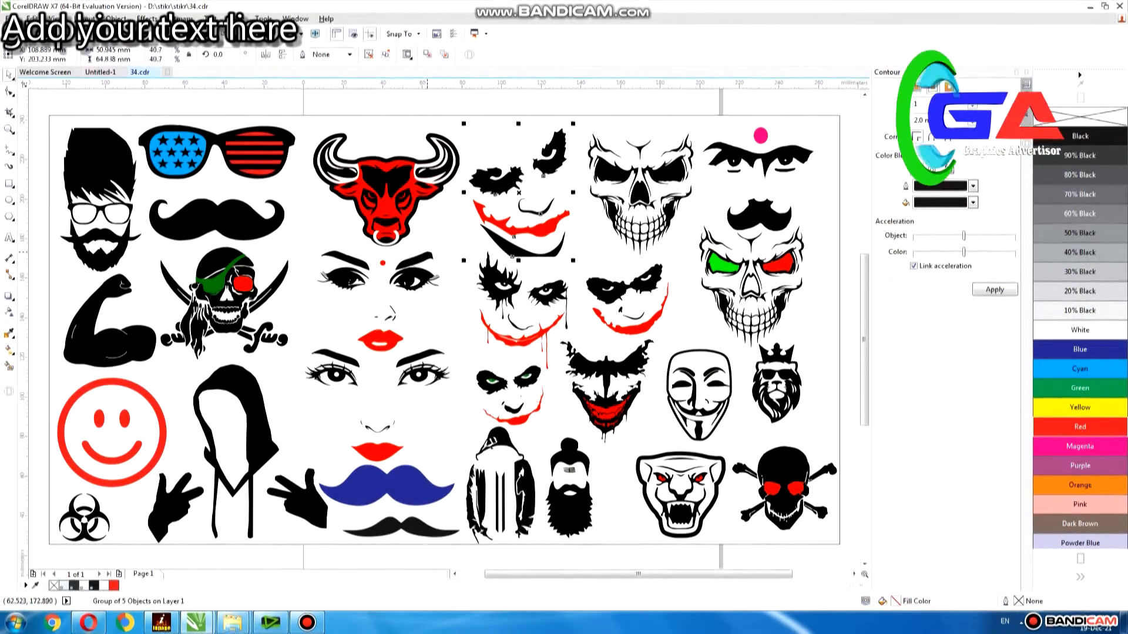
pyautogui.click(337, 255)
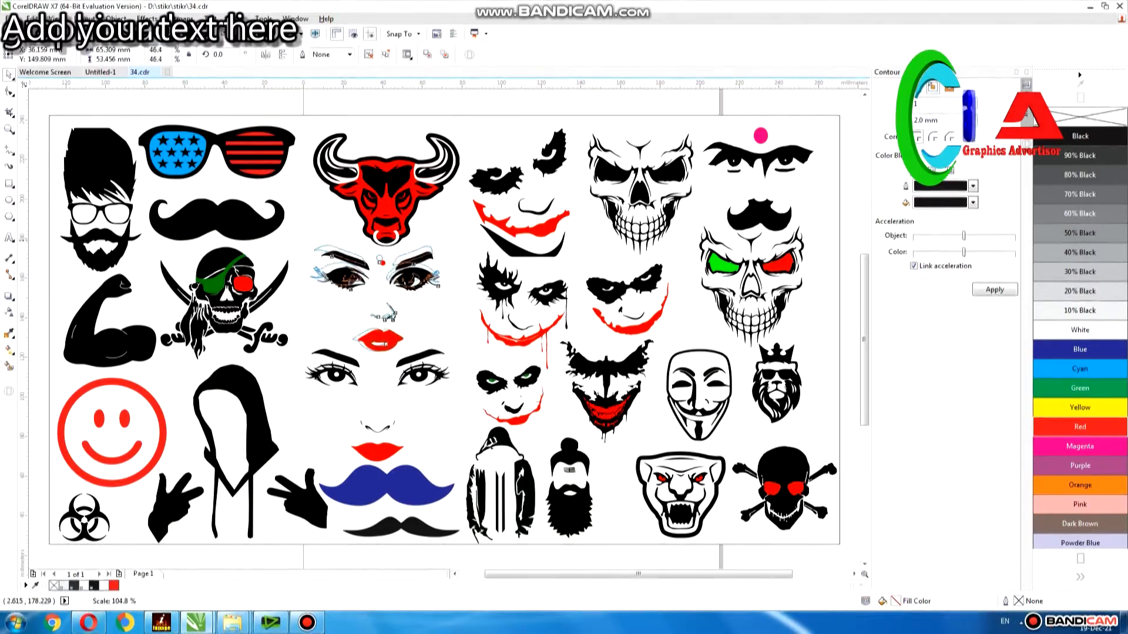